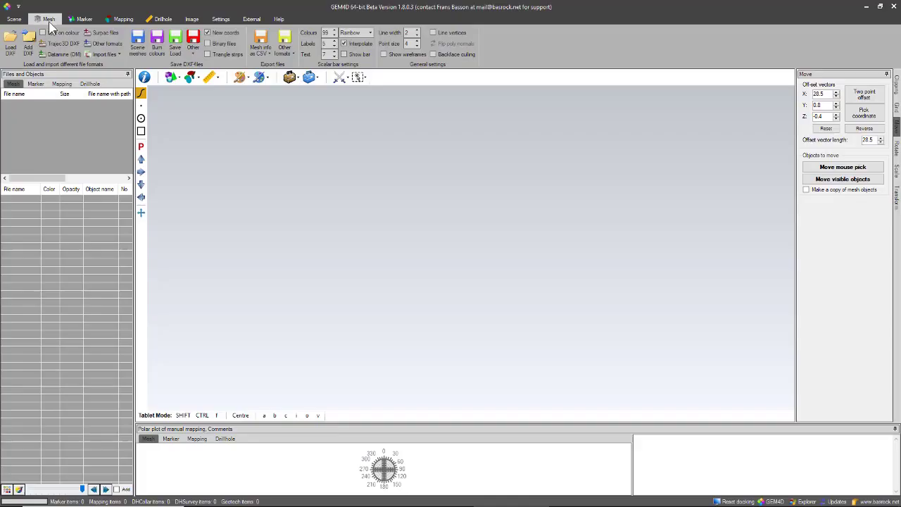
# Look at the Scene options, then load Pit shell moved.dxf as a mesh.
pyautogui.click(14, 20)
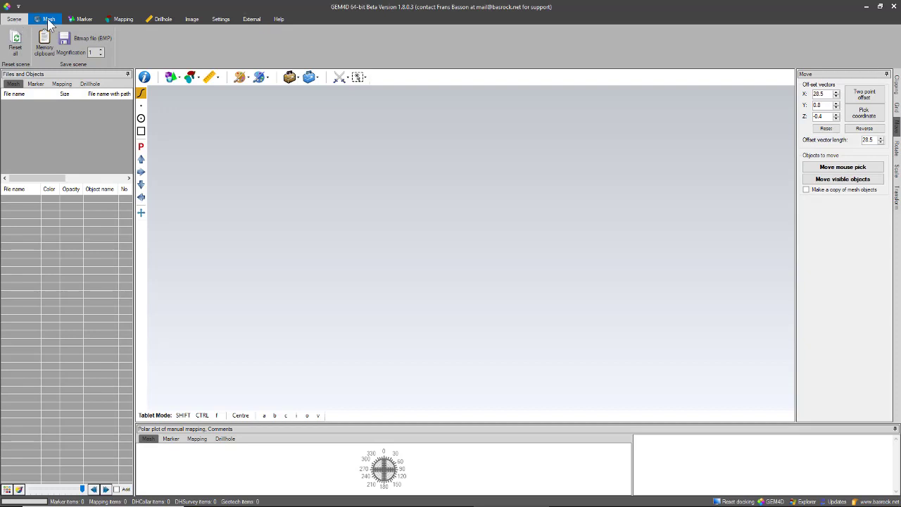
pyautogui.click(48, 20)
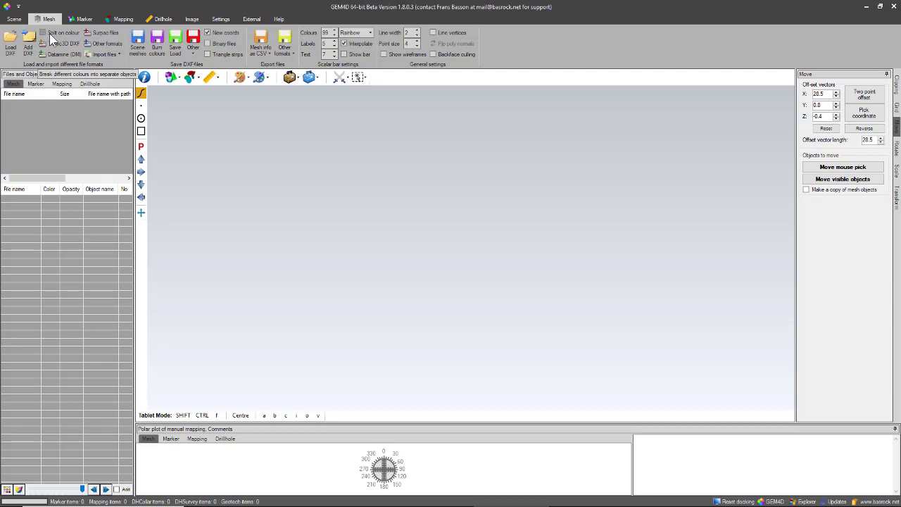
pyautogui.click(12, 45)
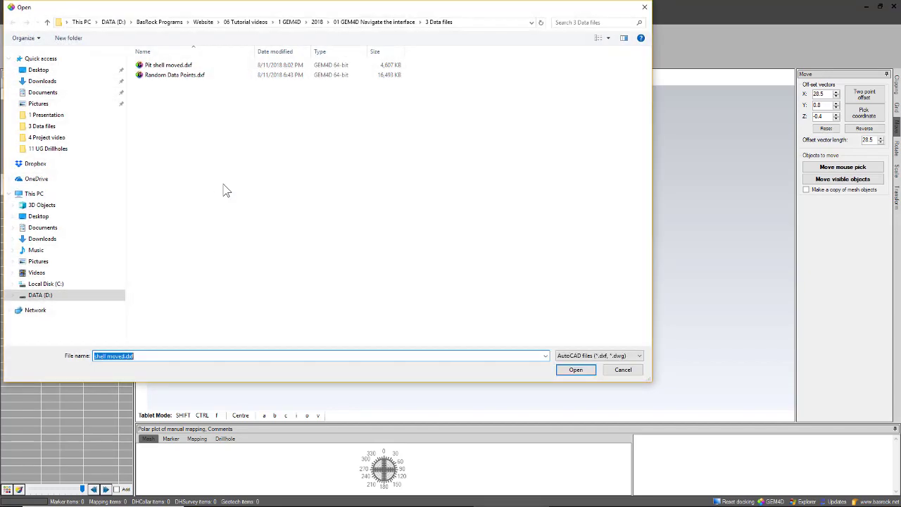
pyautogui.click(187, 68)
pyautogui.doubleClick(188, 67)
# Colour the pit shell mesh by elevation and accept the data range.
pyautogui.moveTo(465, 259); pyautogui.dragTo(468, 169)
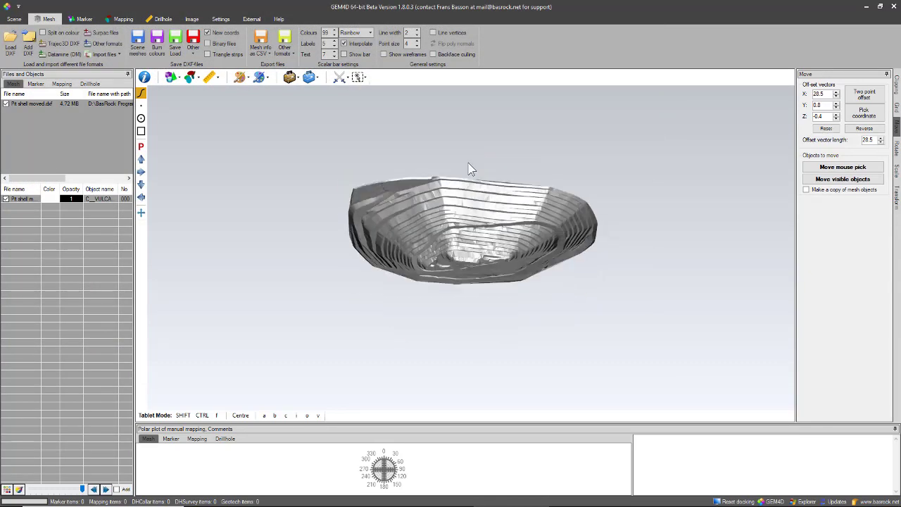
pyautogui.scroll(3, 500, 235)
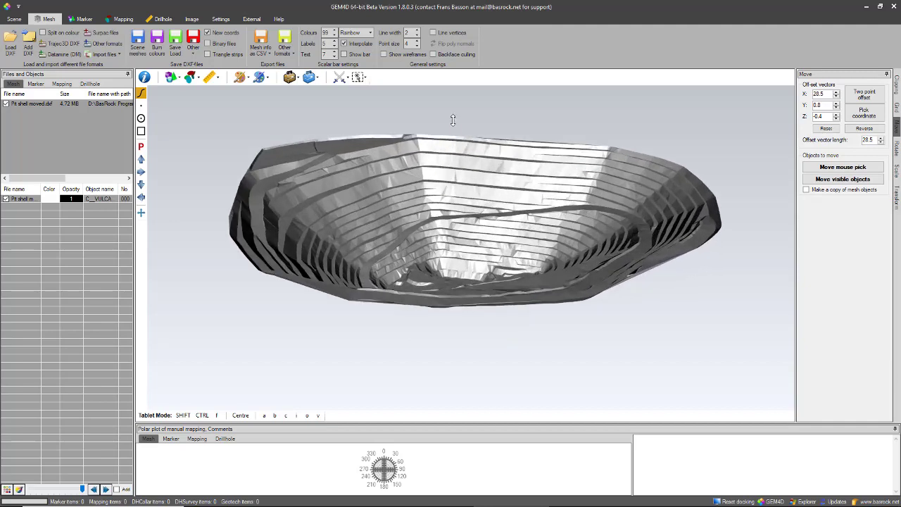
pyautogui.click(240, 77)
pyautogui.click(274, 109)
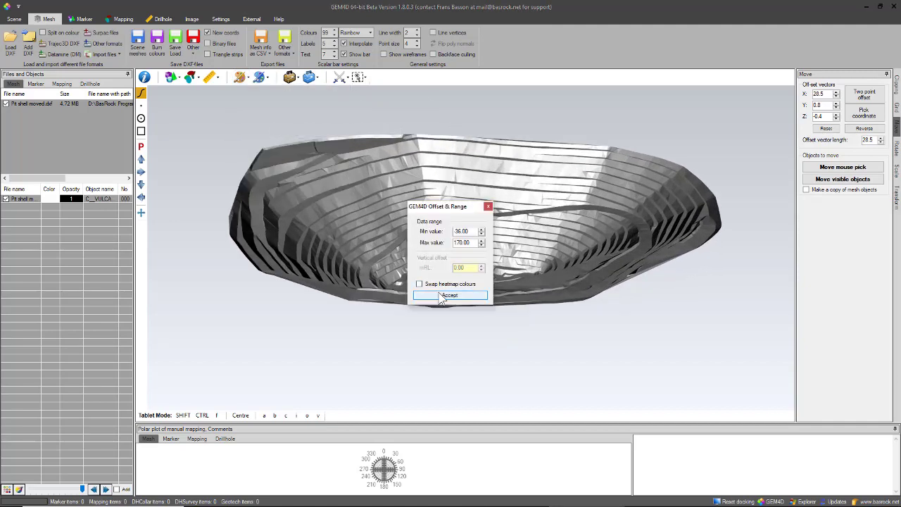
pyautogui.click(442, 294)
# Recolour the mesh by dip angle, then call up the Pit shell moved file's actions.
pyautogui.moveTo(446, 264); pyautogui.dragTo(436, 245)
pyautogui.click(239, 78)
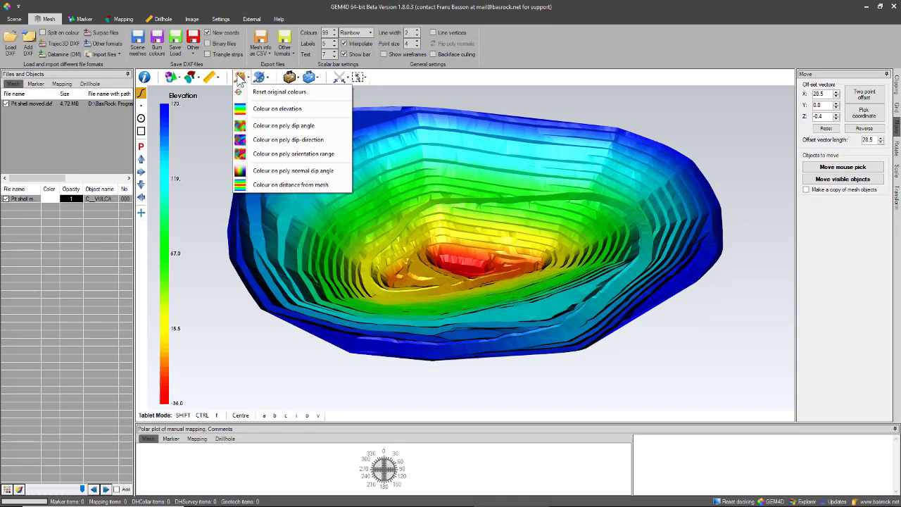
pyautogui.click(275, 120)
pyautogui.click(476, 296)
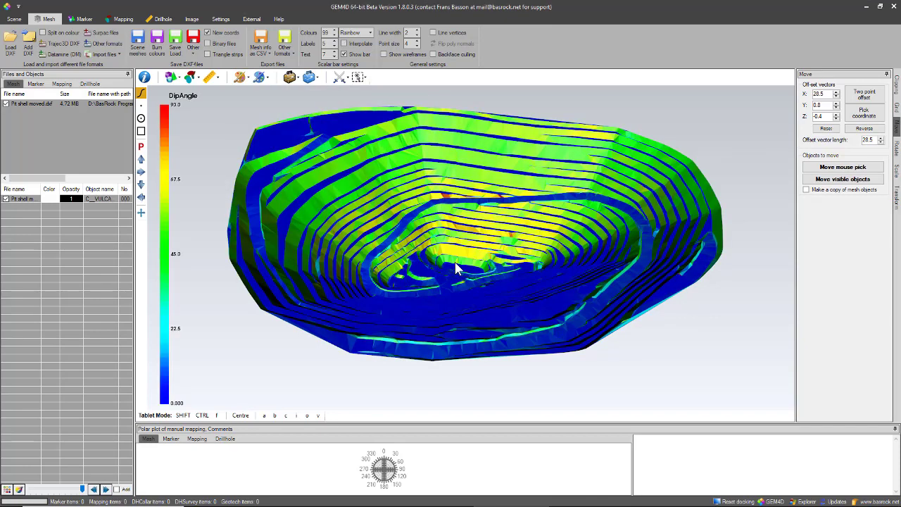
pyautogui.rightClick(46, 104)
# Remove the pit shell mesh and load Random Data as Discs.csv as markers.
pyautogui.click(50, 107)
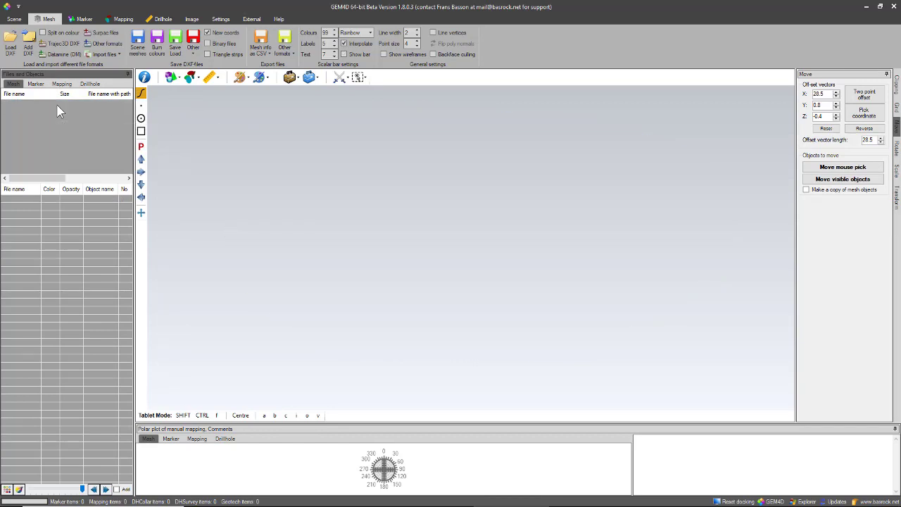
pyautogui.click(81, 19)
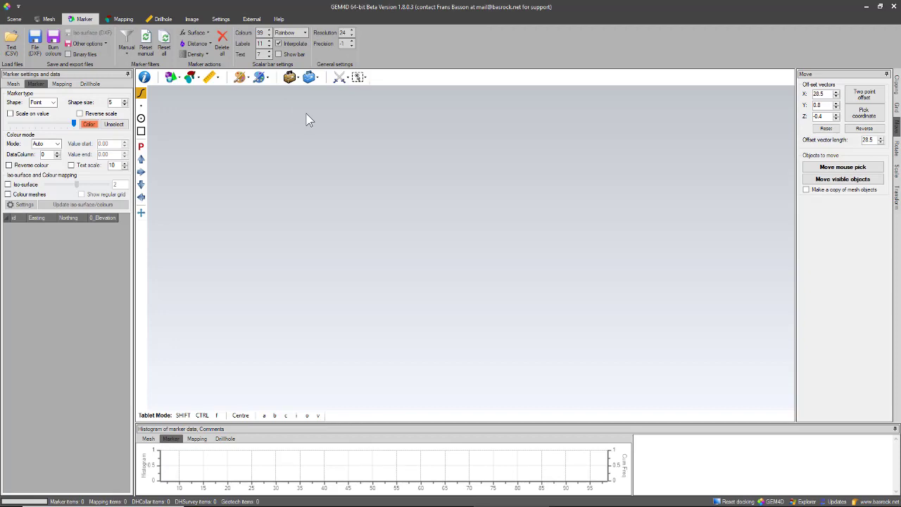
pyautogui.click(11, 45)
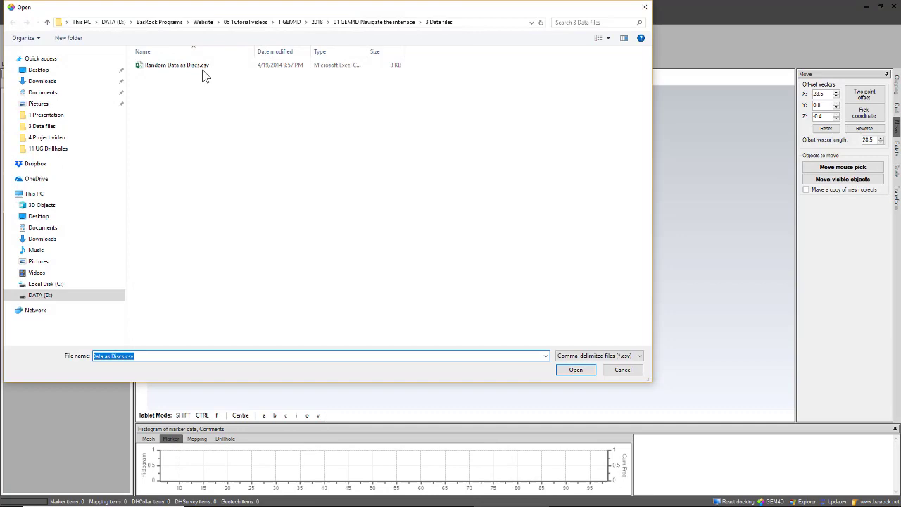
pyautogui.doubleClick(196, 69)
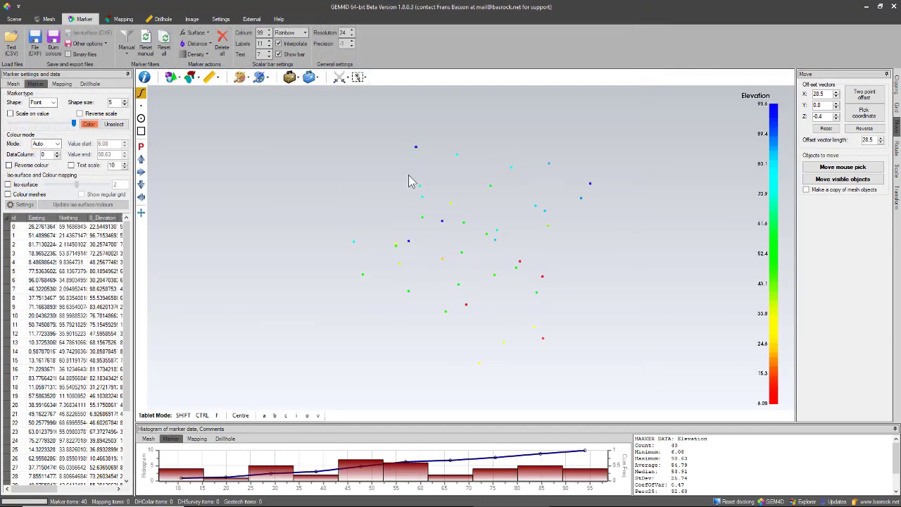
# Draw the markers as spheres scaled on value and widen the marker data panel.
pyautogui.moveTo(412, 181); pyautogui.dragTo(446, 190)
pyautogui.click(46, 102)
pyautogui.click(39, 115)
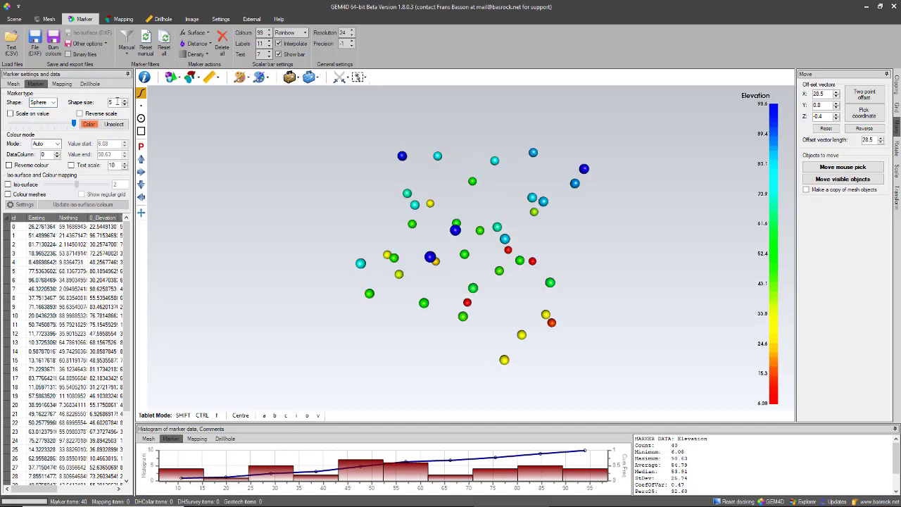
pyautogui.click(32, 114)
pyautogui.moveTo(488, 288); pyautogui.dragTo(463, 204)
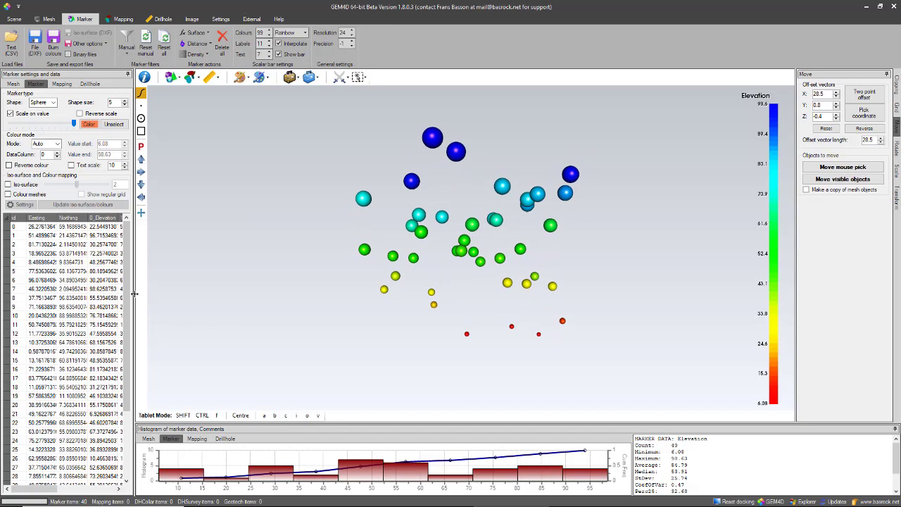
pyautogui.moveTo(134, 294); pyautogui.dragTo(226, 293)
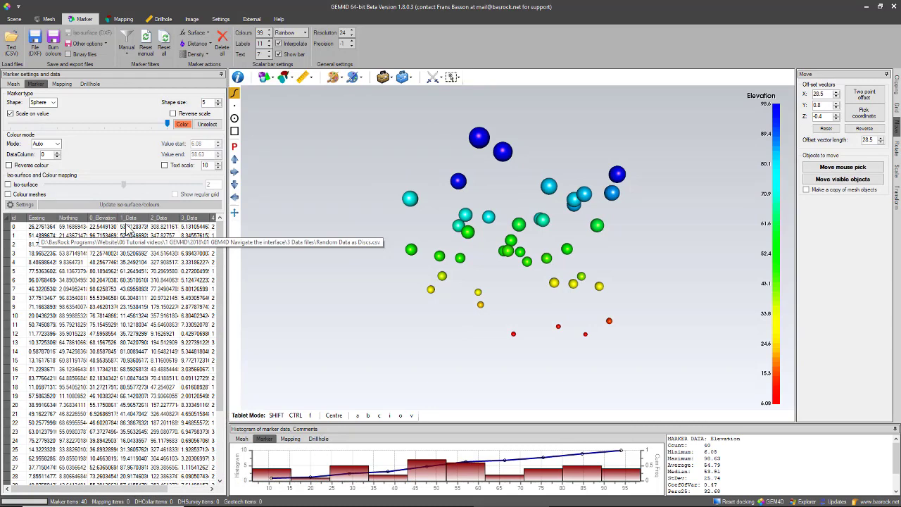
# Step the DataColumn up to 4, then settle back on column 3 for colour and size.
pyautogui.click(57, 153)
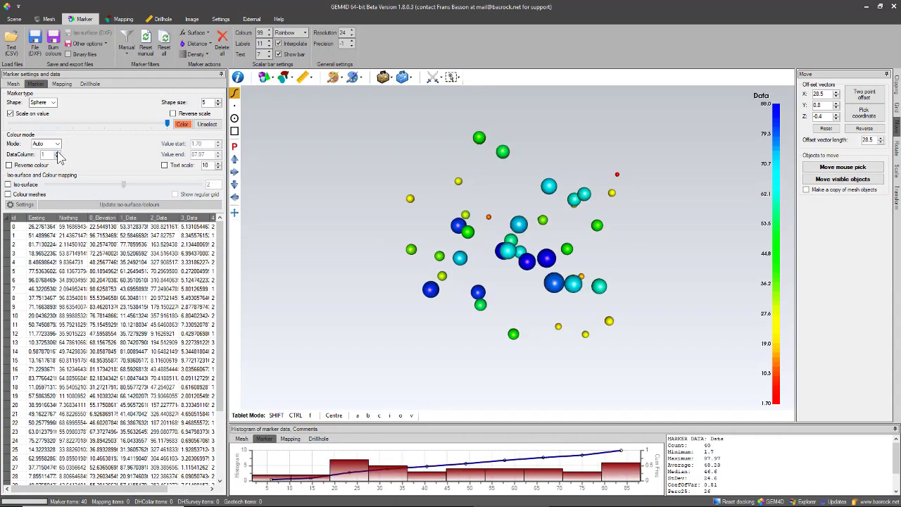
pyautogui.click(57, 152)
pyautogui.click(57, 152)
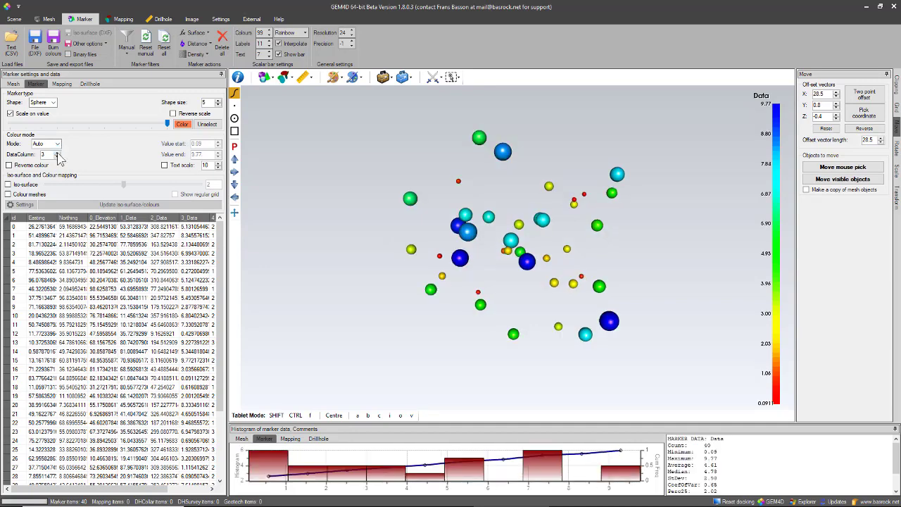
pyautogui.click(57, 152)
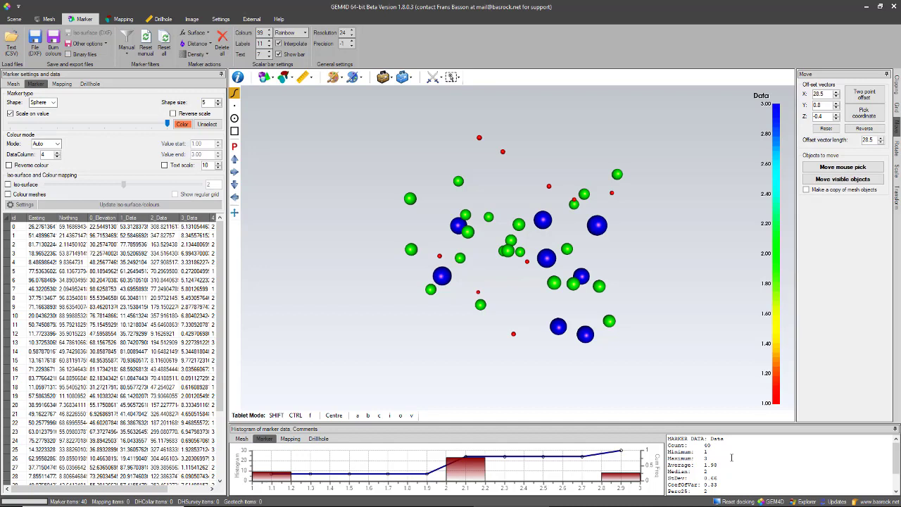
pyautogui.moveTo(533, 210); pyautogui.dragTo(550, 237)
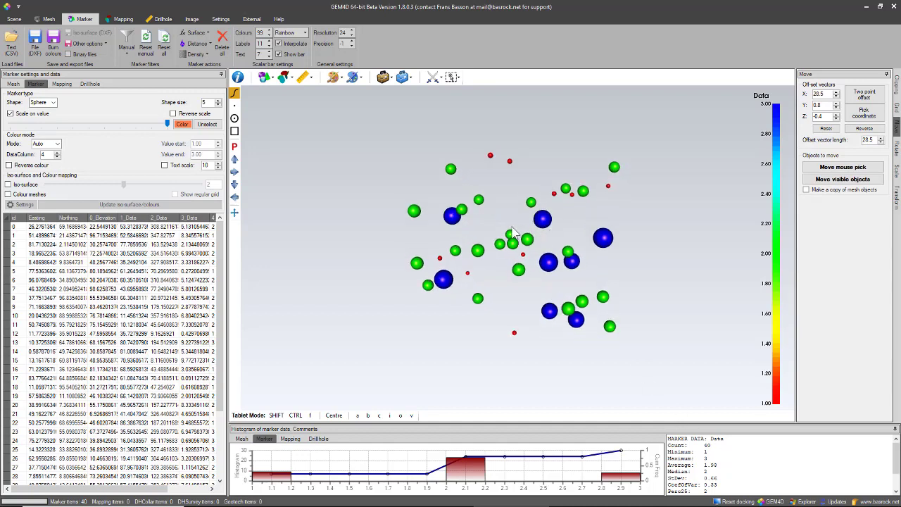
pyautogui.click(57, 157)
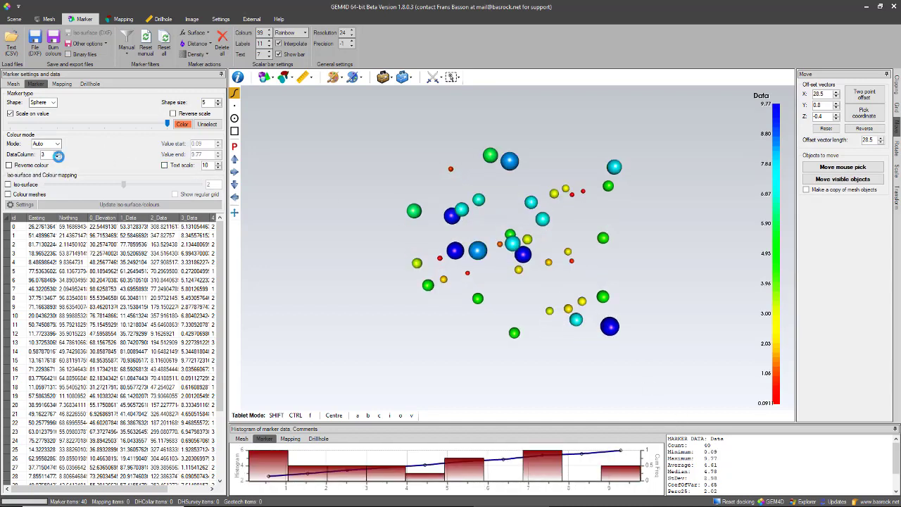
# Add an iso-surface around the markers at level about 4.53, then delete all markers.
pyautogui.click(24, 185)
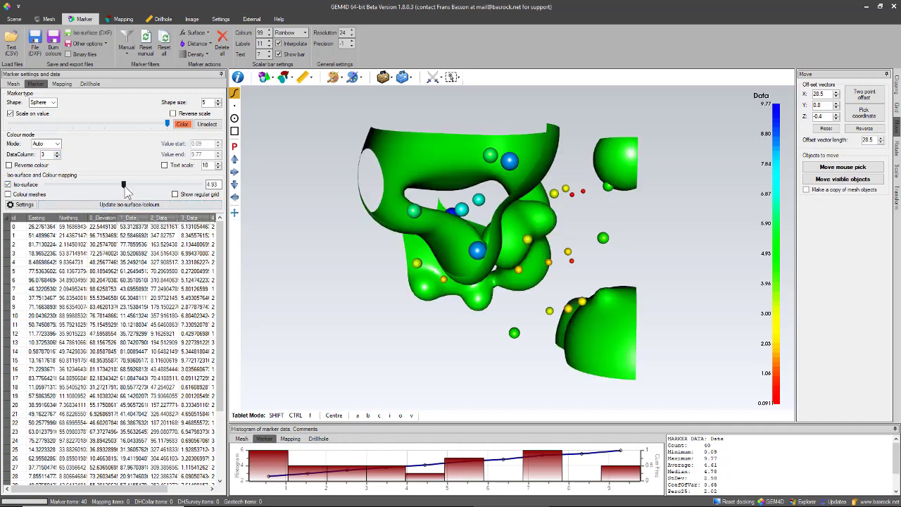
pyautogui.moveTo(125, 186)
pyautogui.mouseDown()
pyautogui.moveTo(103, 185)
pyautogui.moveTo(130, 188)
pyautogui.moveTo(120, 192)
pyautogui.mouseUp()
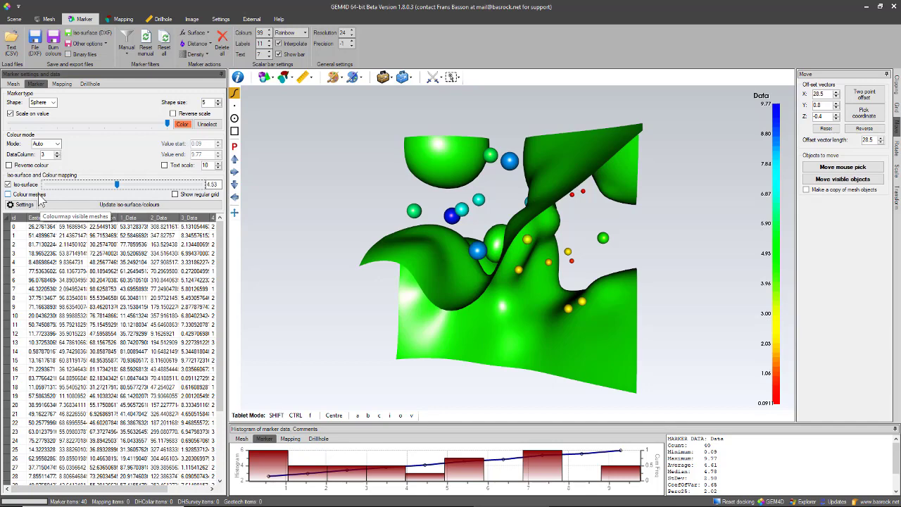
pyautogui.click(222, 44)
# Confirm deleting all markers and switch to the Mapping options.
pyautogui.click(445, 285)
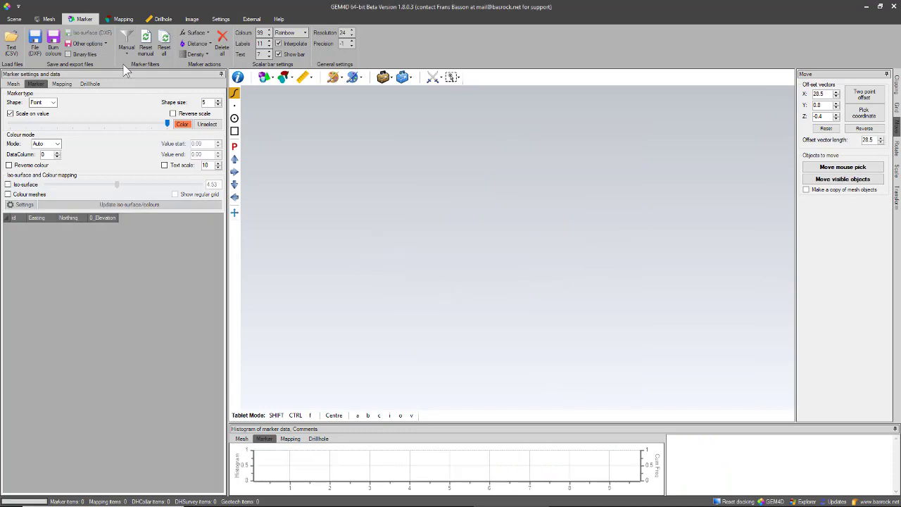
pyautogui.click(121, 19)
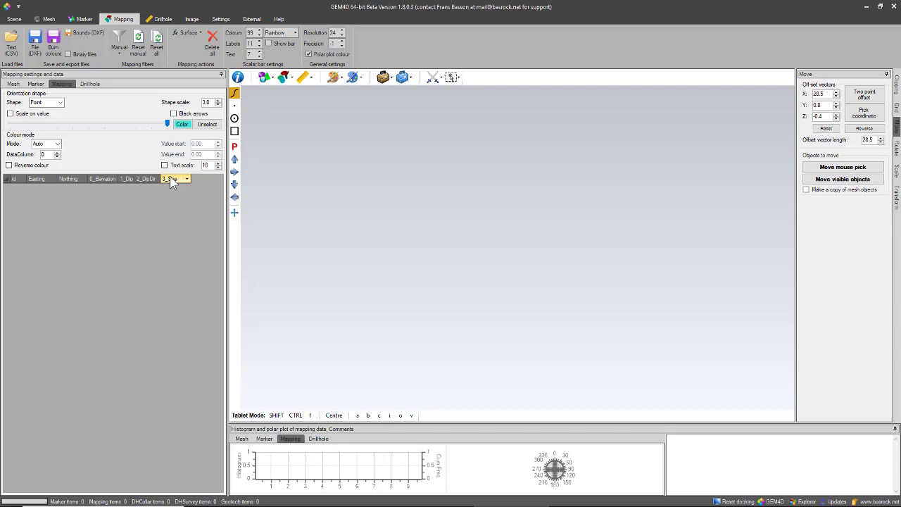
# Load Random Data as Discs.csv as mapping data and set shape scale to 1.
pyautogui.click(11, 44)
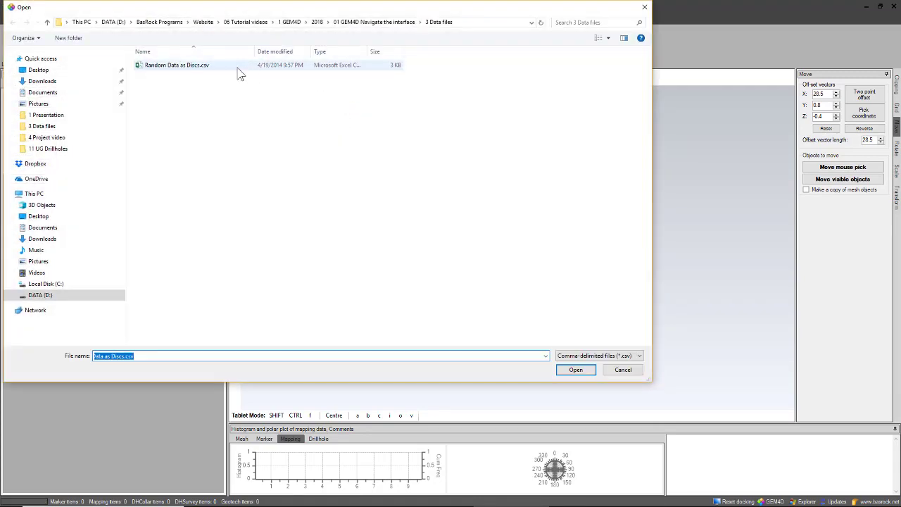
pyautogui.doubleClick(203, 68)
pyautogui.moveTo(505, 266); pyautogui.dragTo(388, 201)
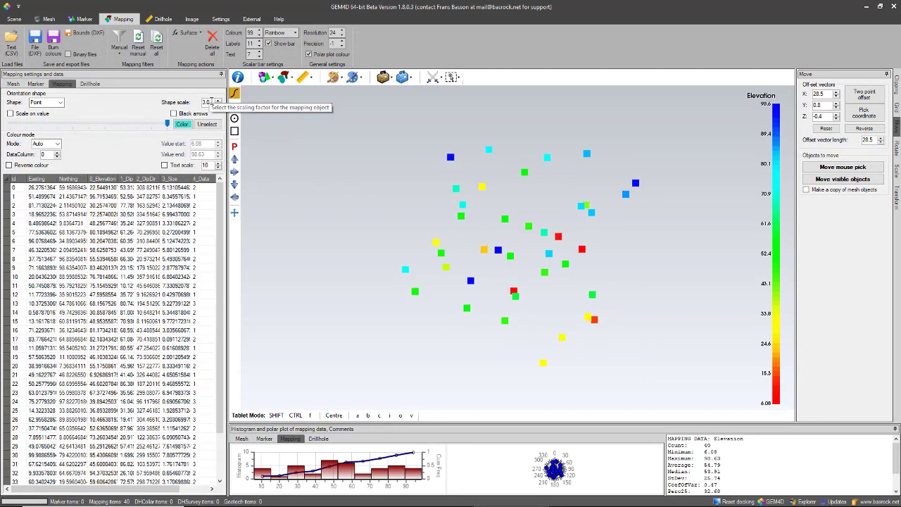
pyautogui.click(211, 102)
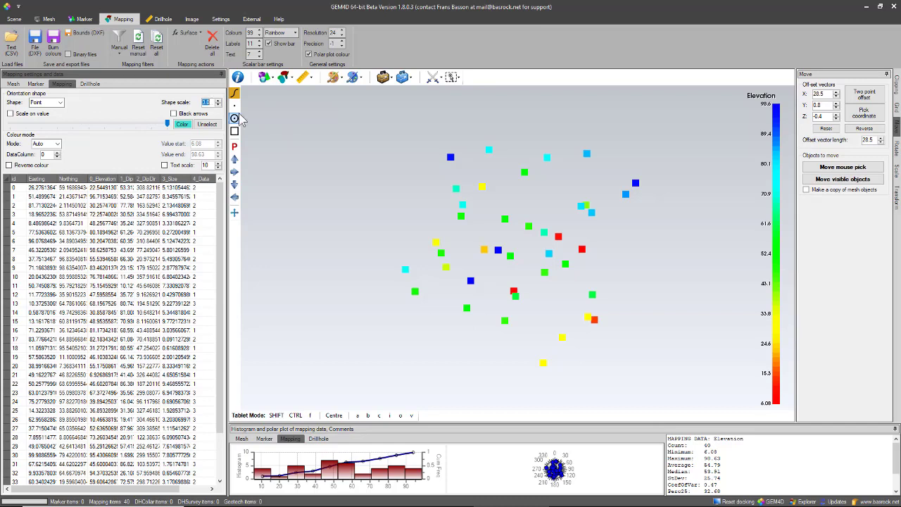
pyautogui.write('1')
pyautogui.press('Return')
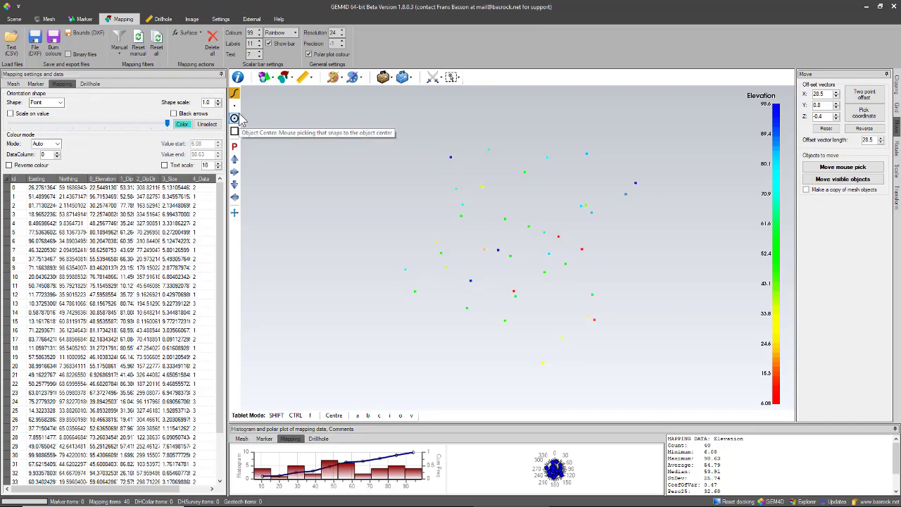
# Draw the mapping points as discs with a shape scale of 3.0.
pyautogui.click(61, 104)
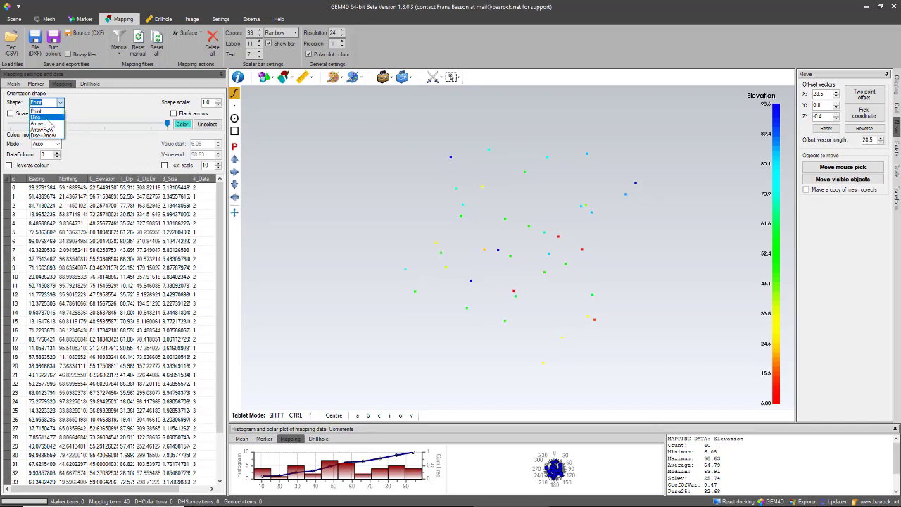
pyautogui.click(46, 118)
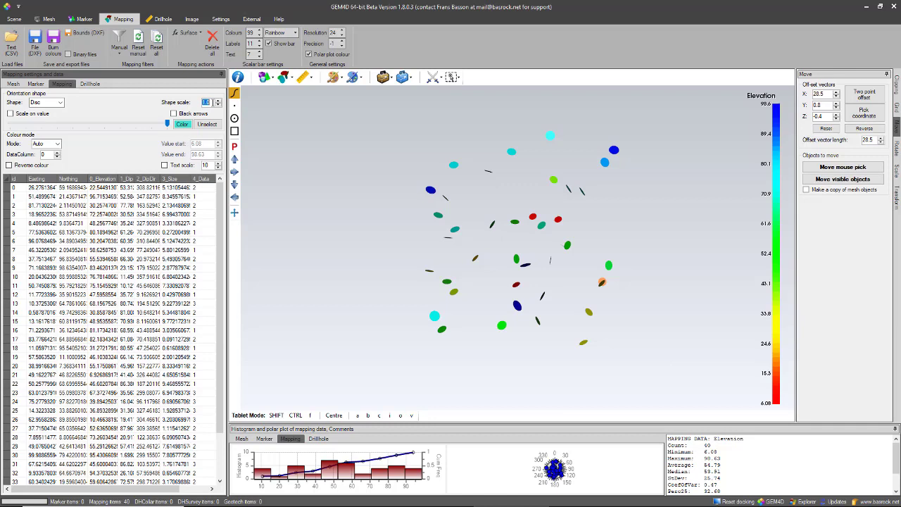
pyautogui.click(214, 102)
pyautogui.write('3')
pyautogui.press('Return')
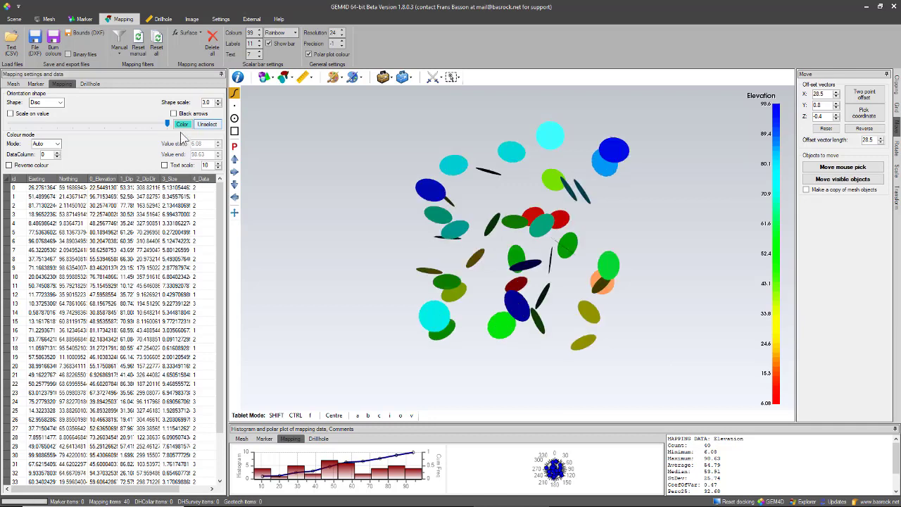
# Display the mapping points as arrows.
pyautogui.click(61, 103)
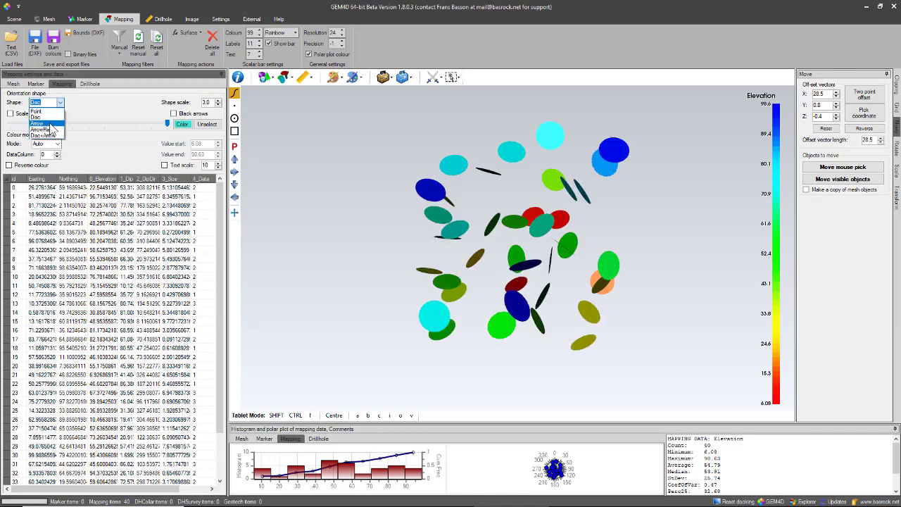
pyautogui.click(51, 127)
pyautogui.moveTo(468, 175); pyautogui.dragTo(408, 160)
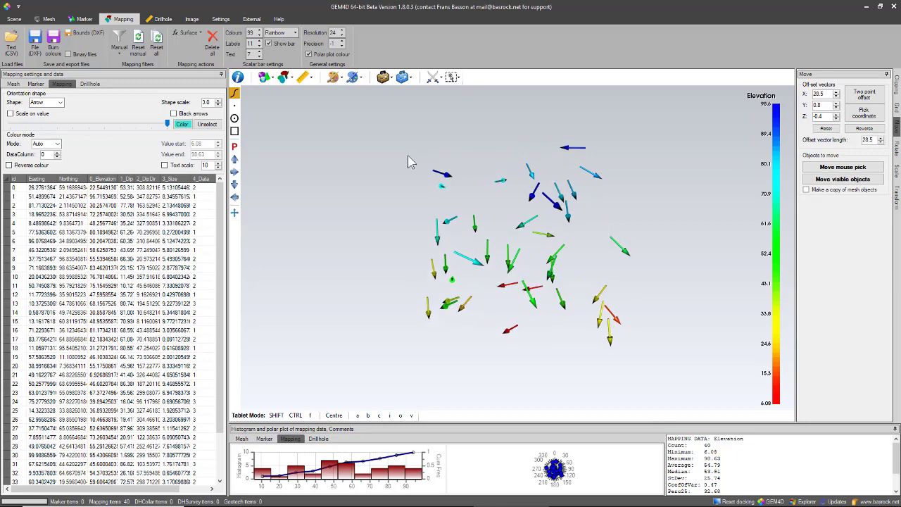
# Switch the shape to Disc+Arrow and enlarge the histogram and polar plot panel.
pyautogui.click(57, 102)
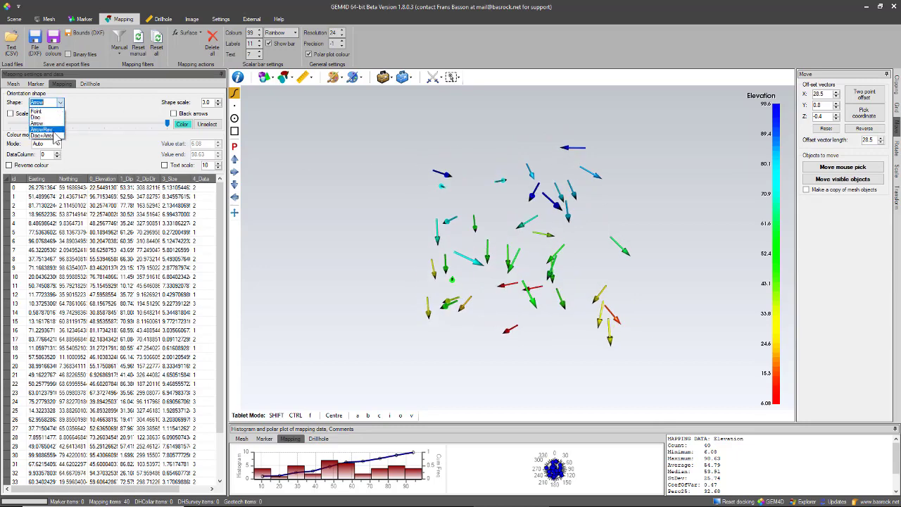
pyautogui.click(46, 137)
pyautogui.moveTo(505, 274); pyautogui.dragTo(368, 277)
pyautogui.moveTo(582, 284); pyautogui.dragTo(409, 278)
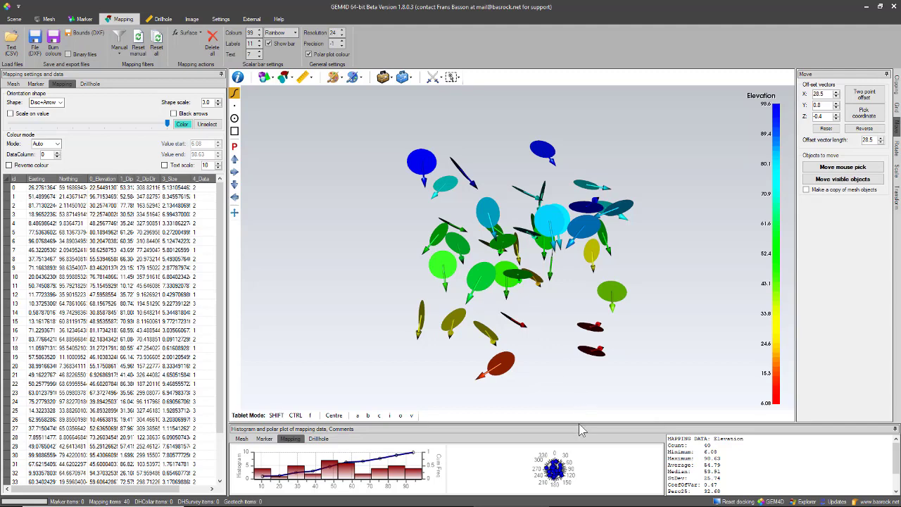
pyautogui.moveTo(580, 425); pyautogui.dragTo(580, 235)
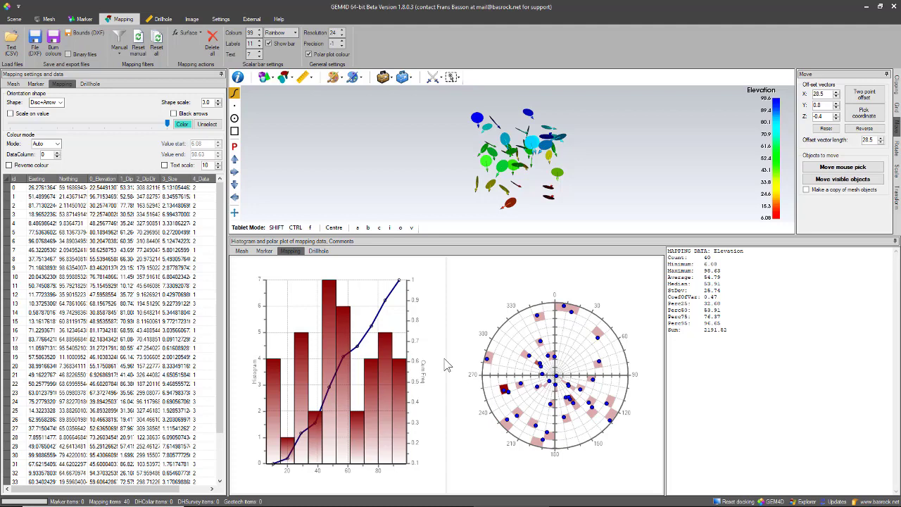
# Raise DataColumn from 0 to 4 to colour by Data, then reset the panel docking.
pyautogui.click(57, 153)
pyautogui.click(58, 152)
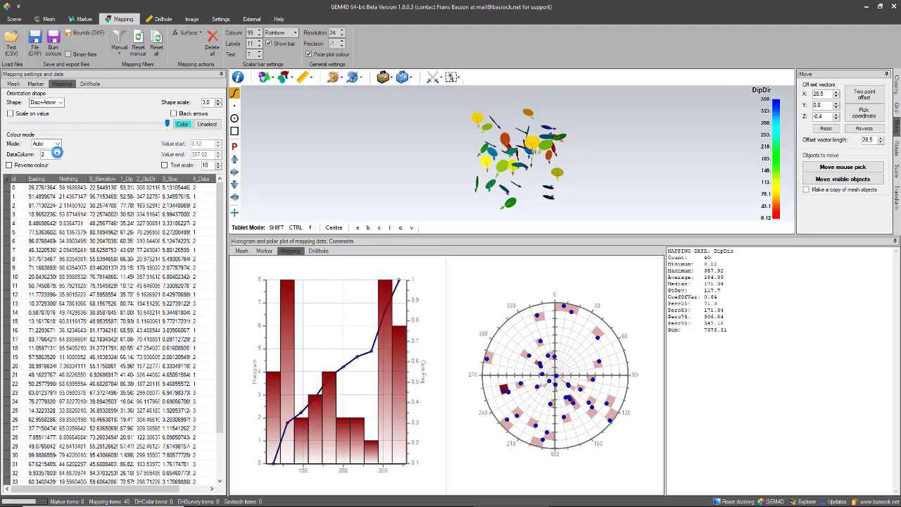
pyautogui.click(58, 152)
pyautogui.click(58, 153)
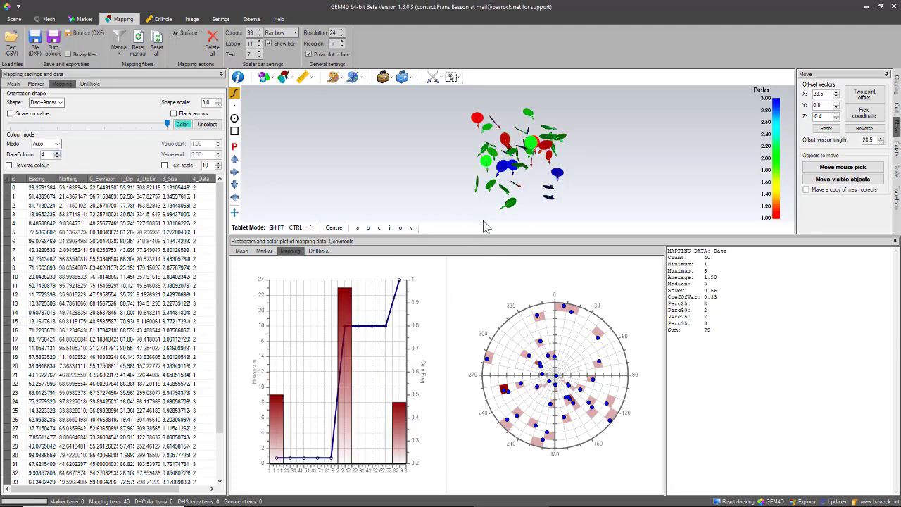
pyautogui.moveTo(743, 340); pyautogui.dragTo(667, 250)
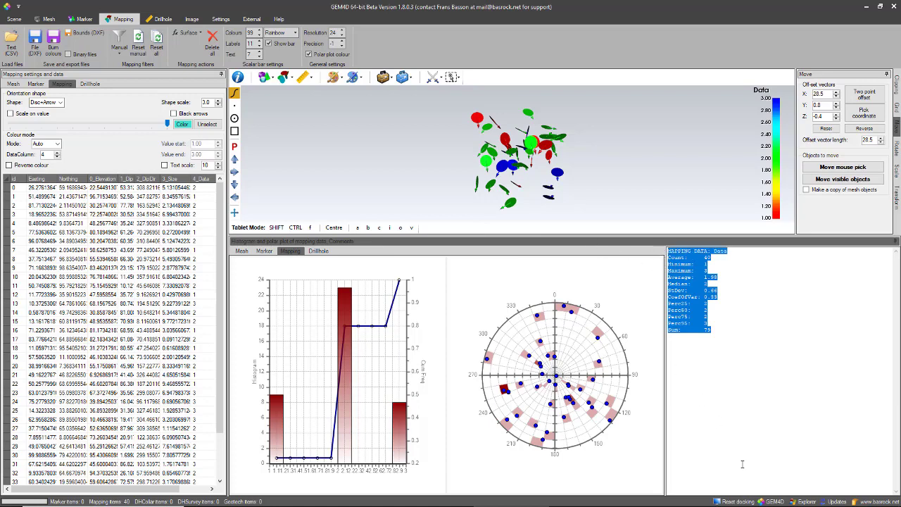
pyautogui.click(746, 501)
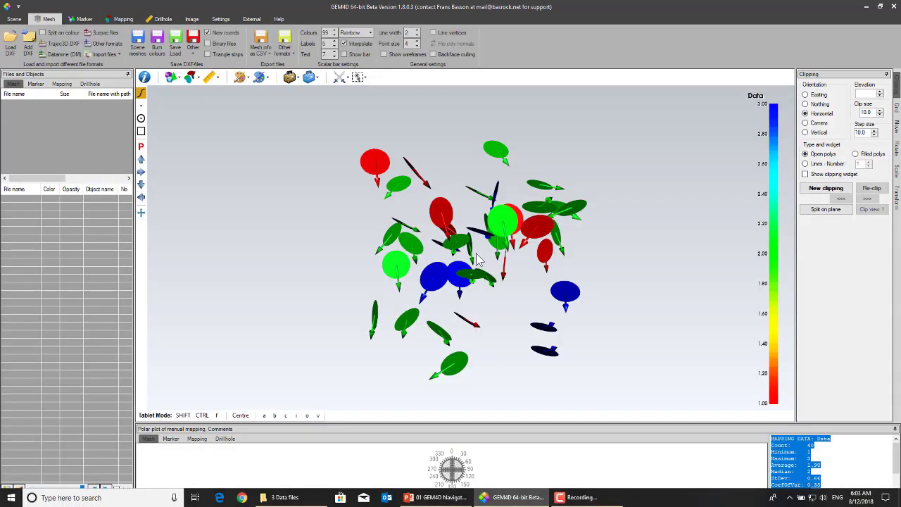
# Delete all mapping data, confirming with Yes, then switch to the Drillhole tools.
pyautogui.click(123, 19)
pyautogui.click(211, 43)
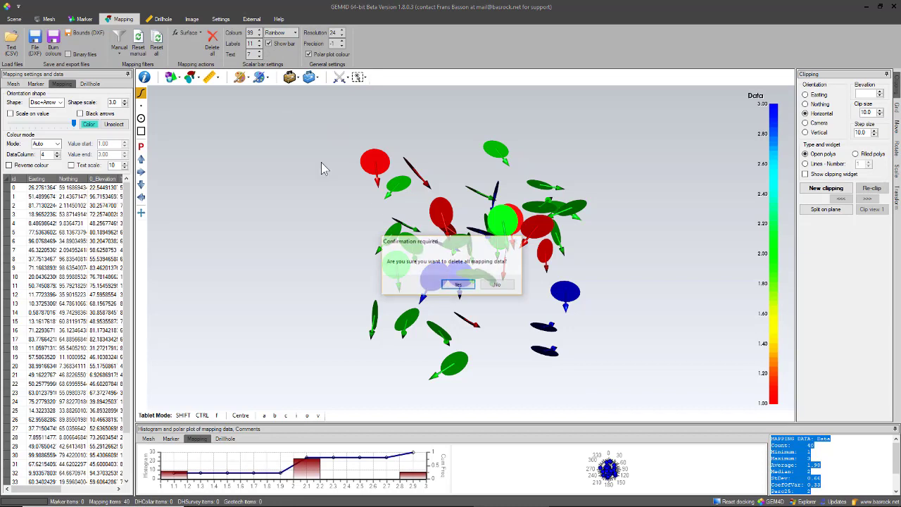
pyautogui.click(456, 285)
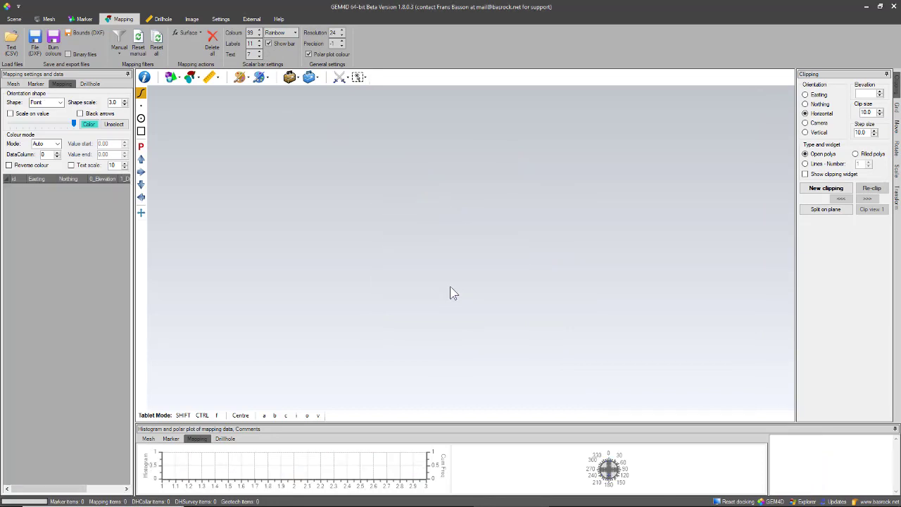
pyautogui.click(161, 19)
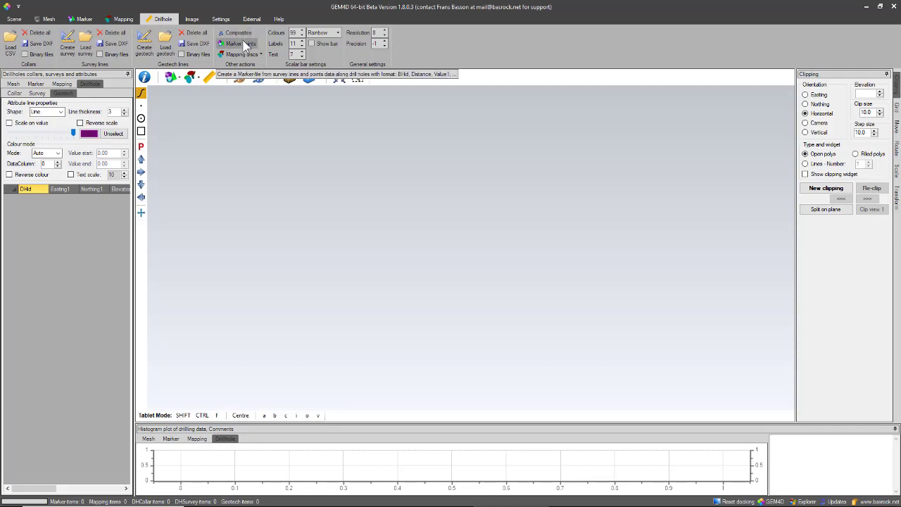
# Preview the drillhole Mapping discs options, then switch to the Image tools.
pyautogui.click(252, 54)
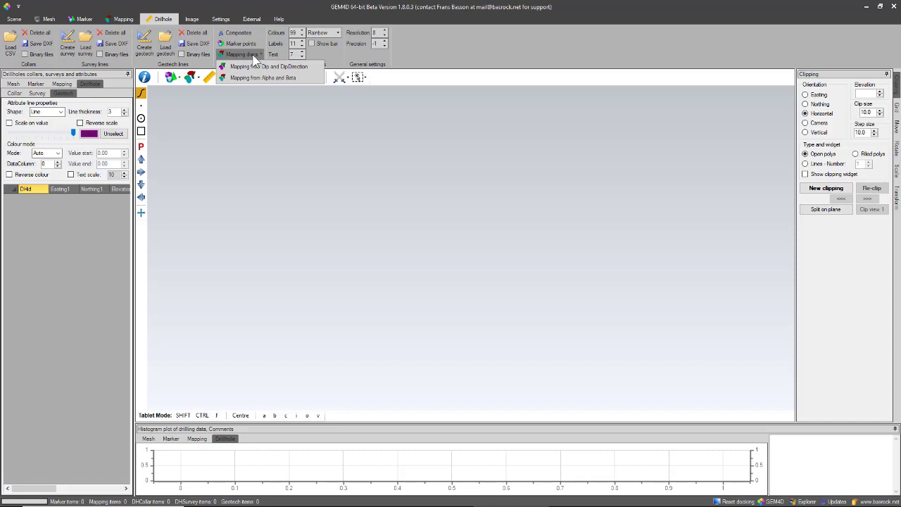
pyautogui.click(192, 20)
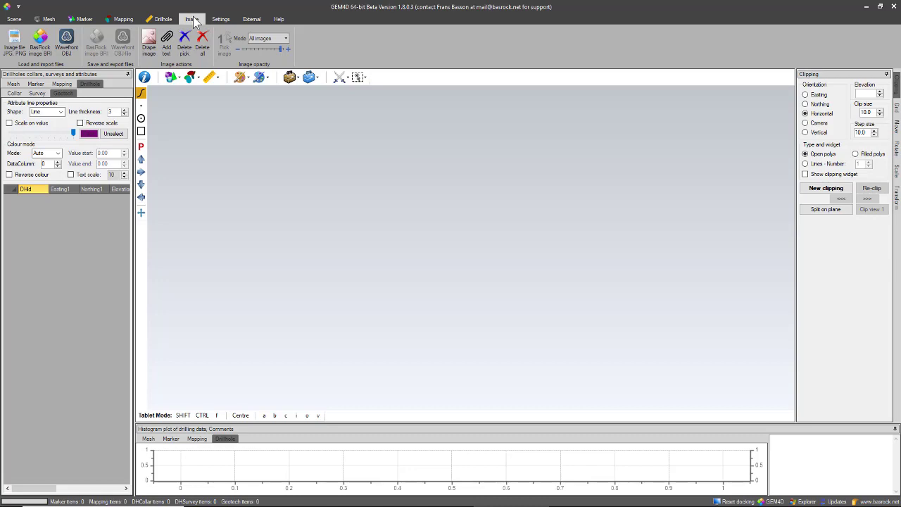
# Import the Wavefront OBJ mesh combined_simplified_3d_mesh.obj and orbit to an oblique view of the stockpiles.
pyautogui.click(67, 42)
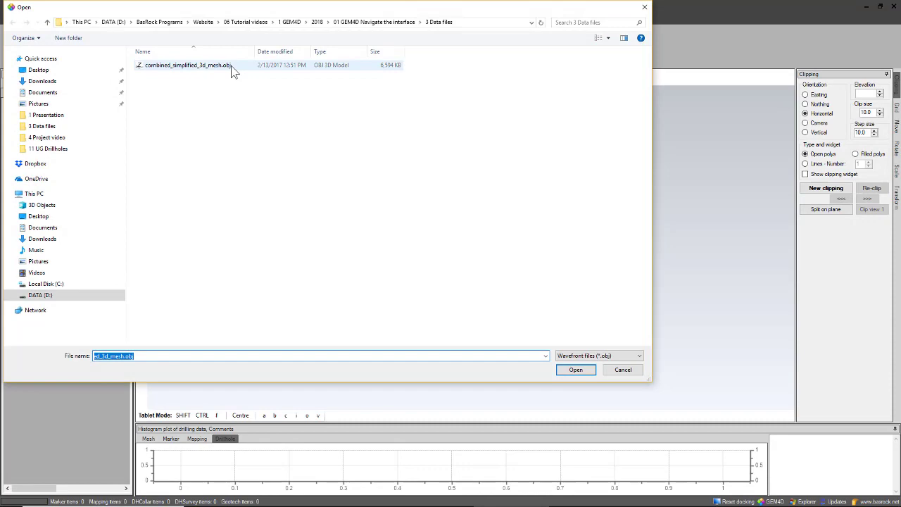
pyautogui.doubleClick(188, 65)
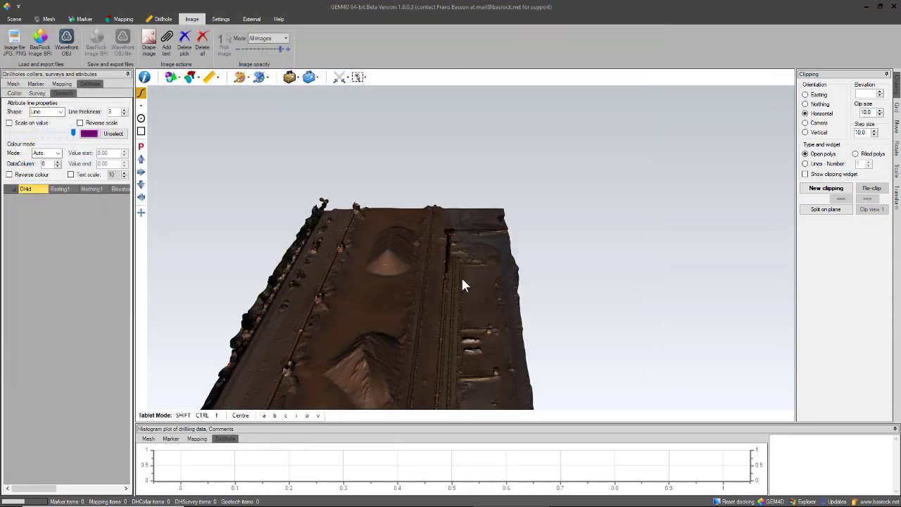
pyautogui.moveTo(462, 284); pyautogui.dragTo(347, 191)
pyautogui.moveTo(487, 251); pyautogui.dragTo(539, 257)
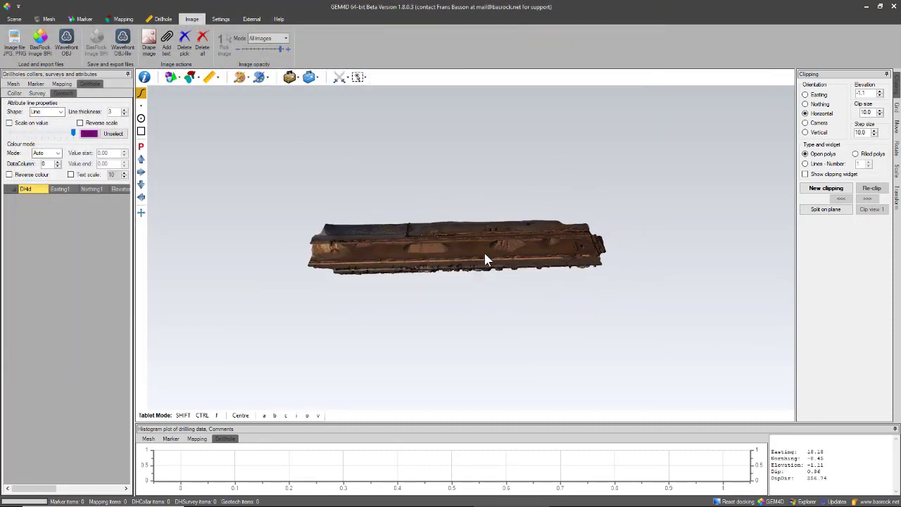
pyautogui.scroll(5, 502, 216)
pyautogui.moveTo(503, 220); pyautogui.dragTo(541, 251)
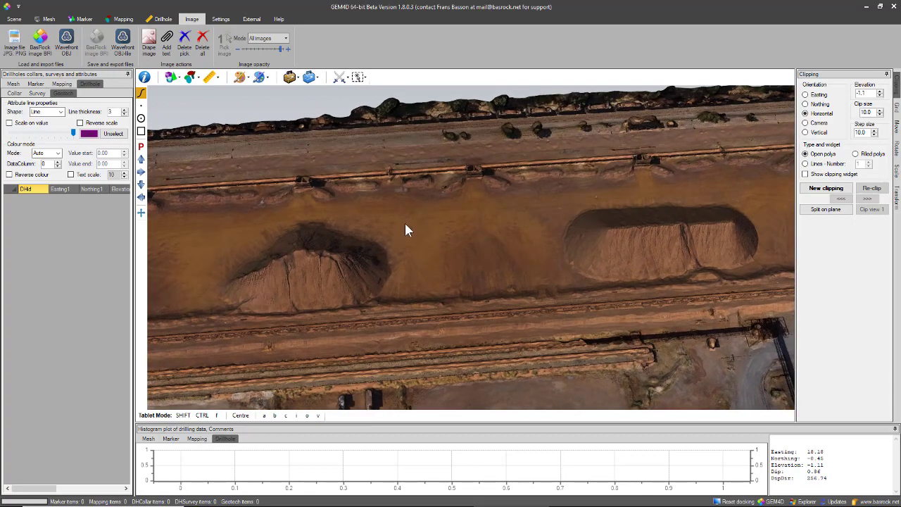
pyautogui.moveTo(406, 227); pyautogui.dragTo(416, 229)
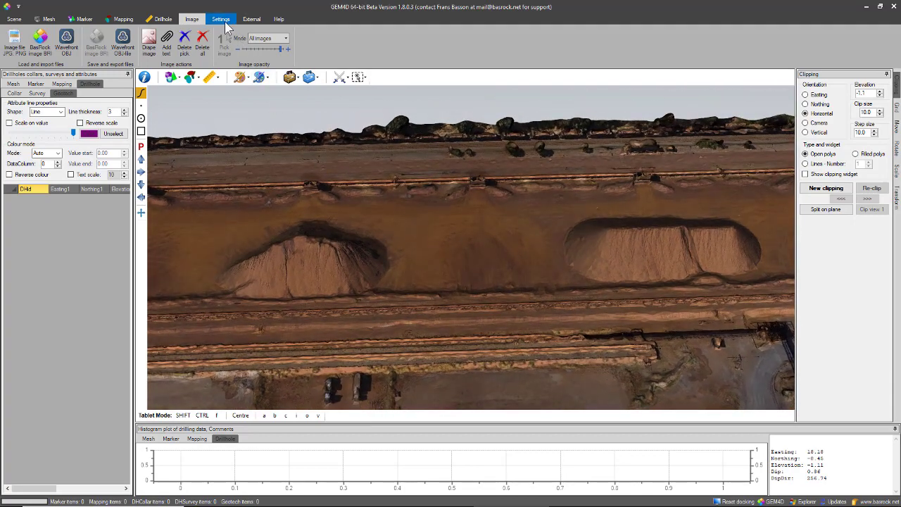
# Set the display Contrast to Low in Settings and tilt the mesh view.
pyautogui.click(221, 19)
pyautogui.click(246, 44)
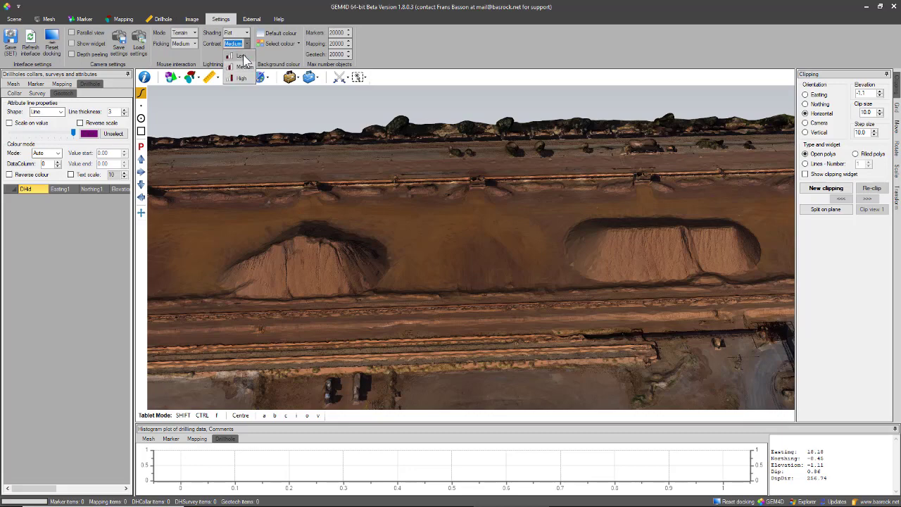
pyautogui.click(244, 60)
pyautogui.moveTo(416, 219); pyautogui.dragTo(453, 241)
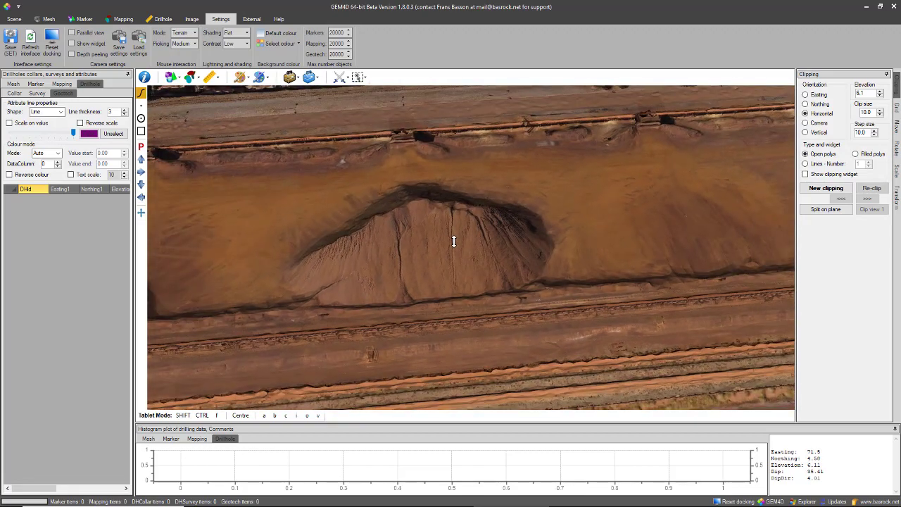
# Delete all loaded images from the Image tab, confirming with Yes.
pyautogui.click(191, 19)
pyautogui.click(203, 43)
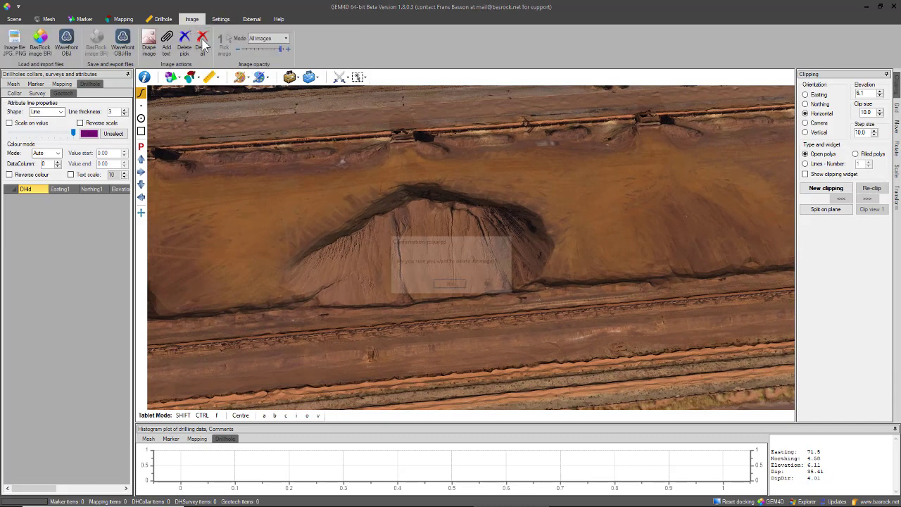
pyautogui.click(447, 284)
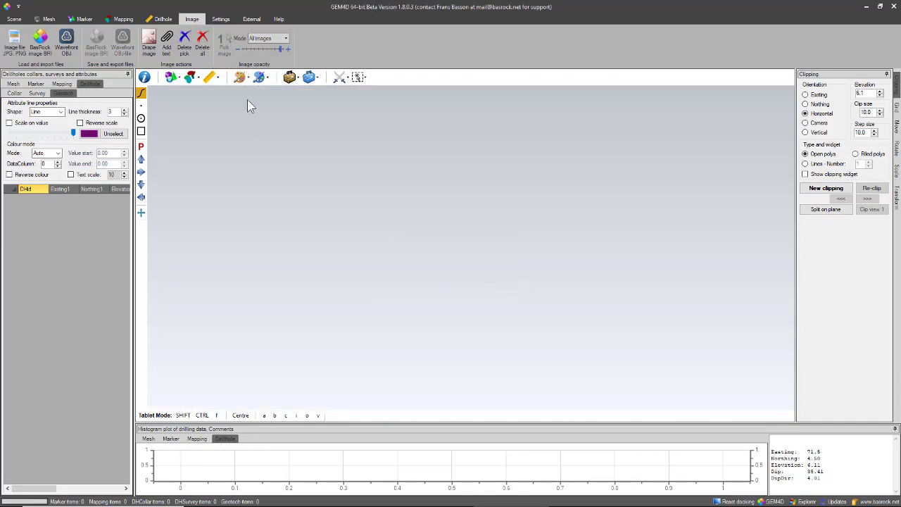
pyautogui.click(221, 19)
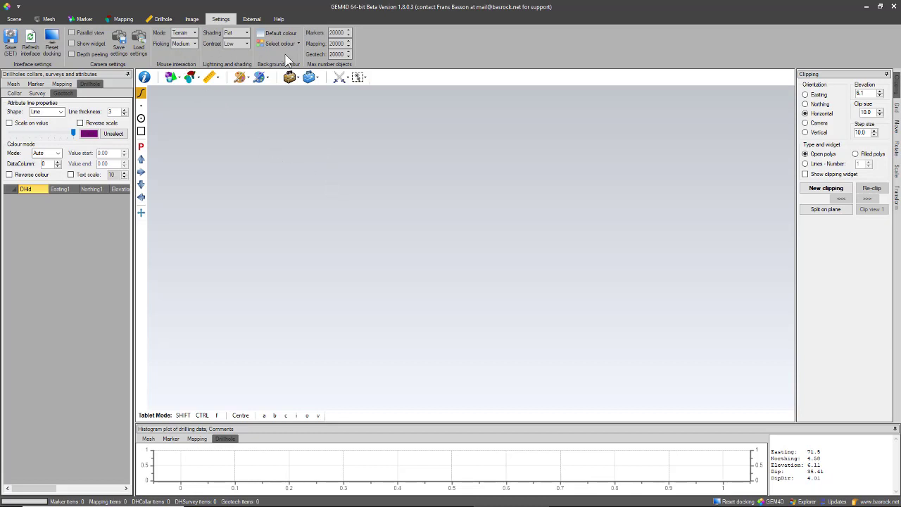
# Show the External add-on packages BotRecon, PreVec and LaLoCon.
pyautogui.click(252, 19)
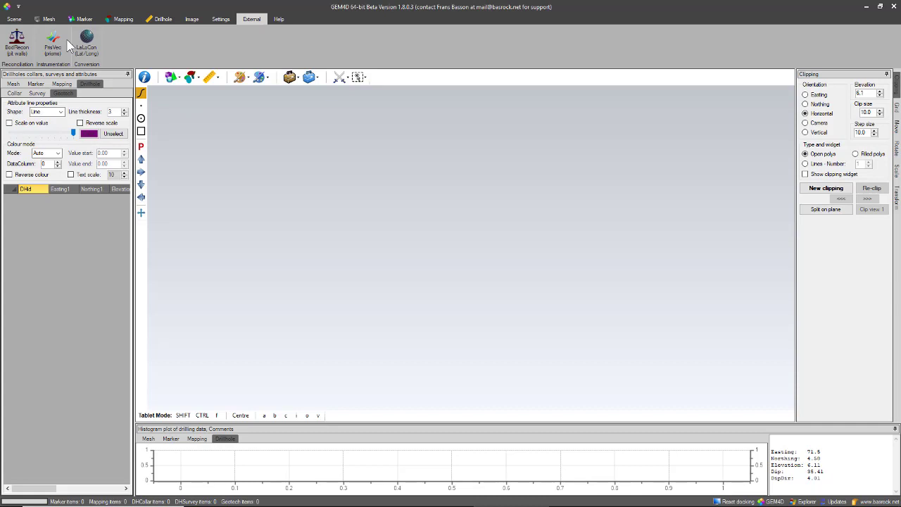
# Show the About splash screen from the Help tools.
pyautogui.click(280, 20)
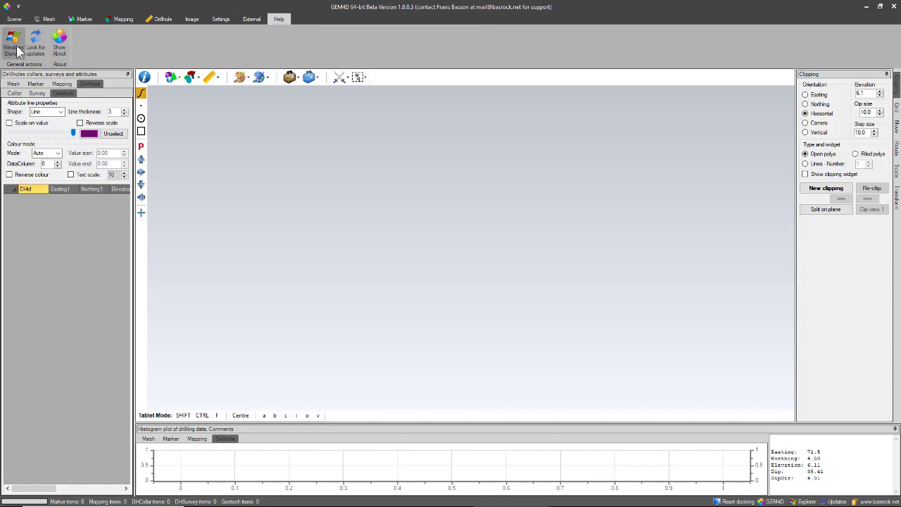
pyautogui.click(59, 47)
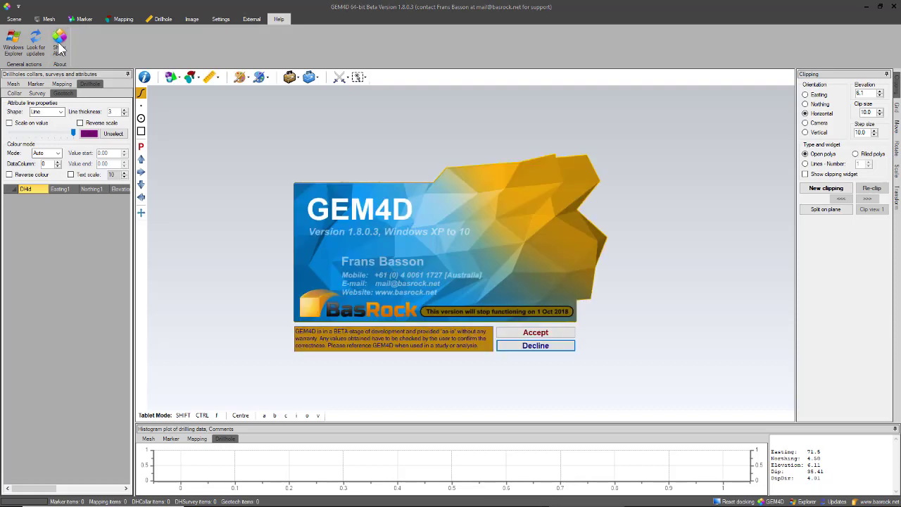